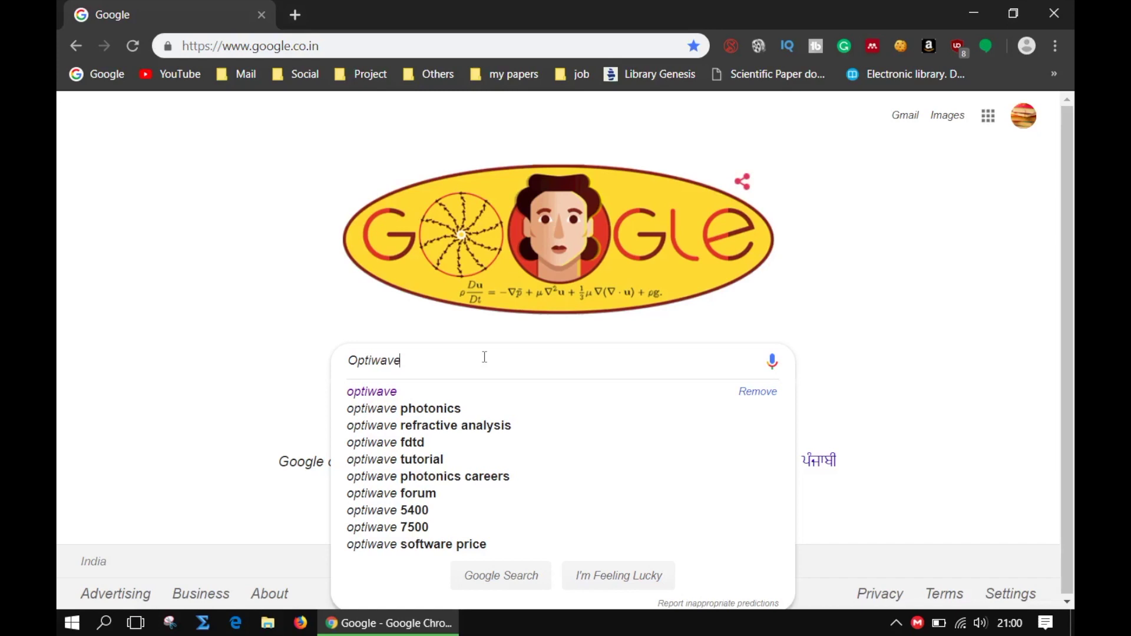
# Step: Run a Google search for 'Optiwave'
pyautogui.press('Return')
# Step: Go to the official Optiwave website from the search results
pyautogui.click(184, 241)
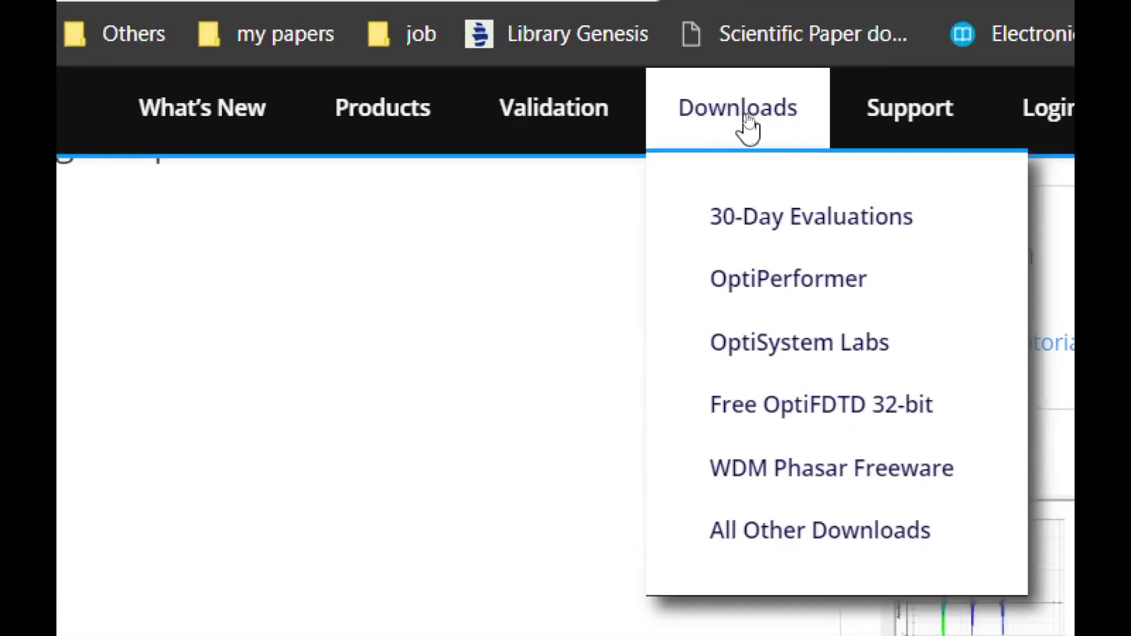
# Step: Sign in with LinkedIn on the Forum Login page and download the OptiSystem installer
pyautogui.click(773, 225)
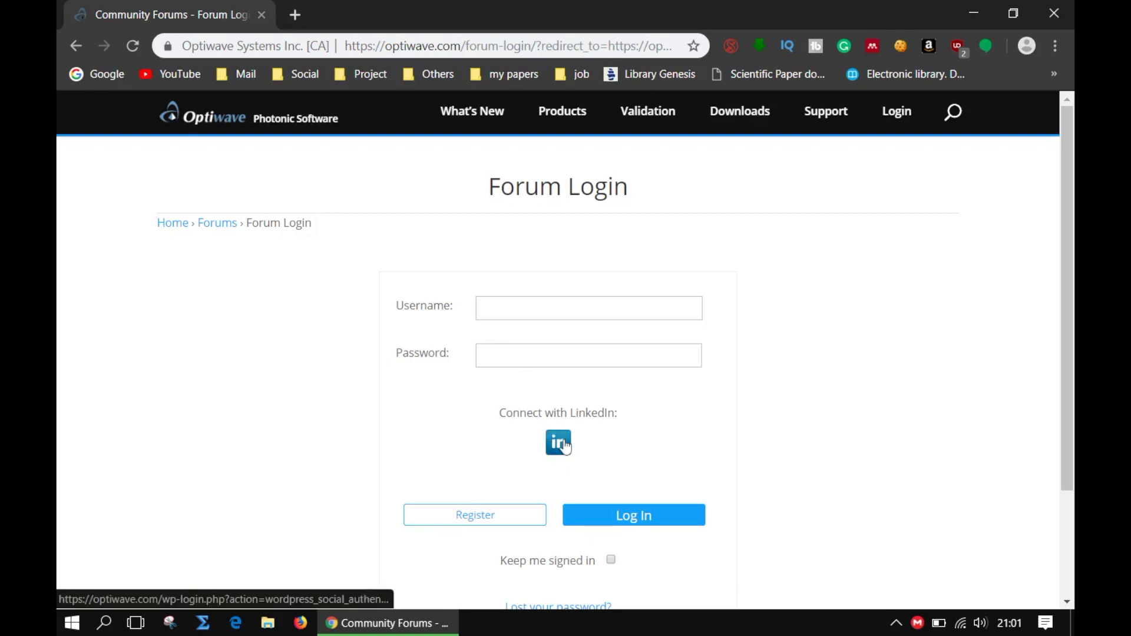
pyautogui.click(558, 445)
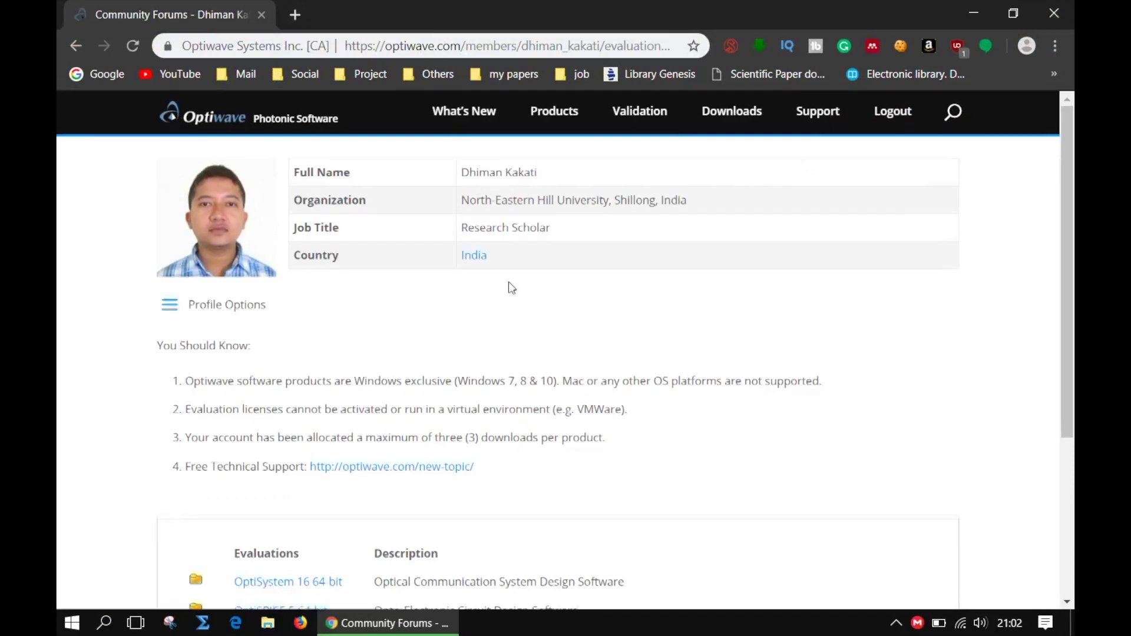
pyautogui.scroll(-2, 505, 283)
pyautogui.scroll(-2, 505, 283)
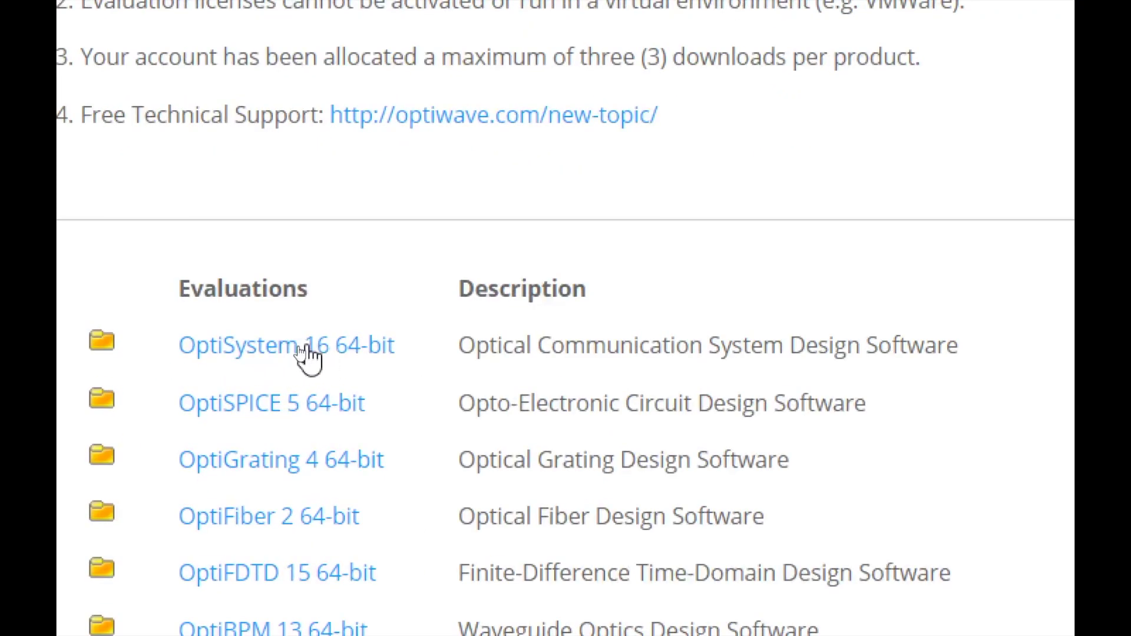
pyautogui.click(303, 350)
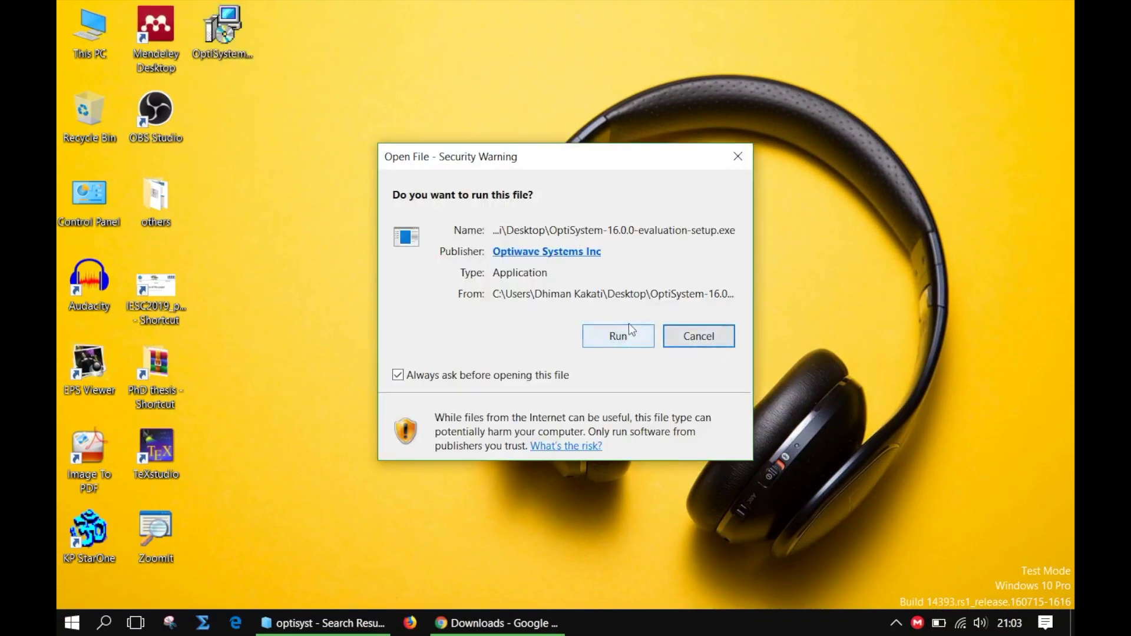
# Step: Launch the downloaded installer, dismiss the information notice, and accept the license agreement
pyautogui.click(629, 326)
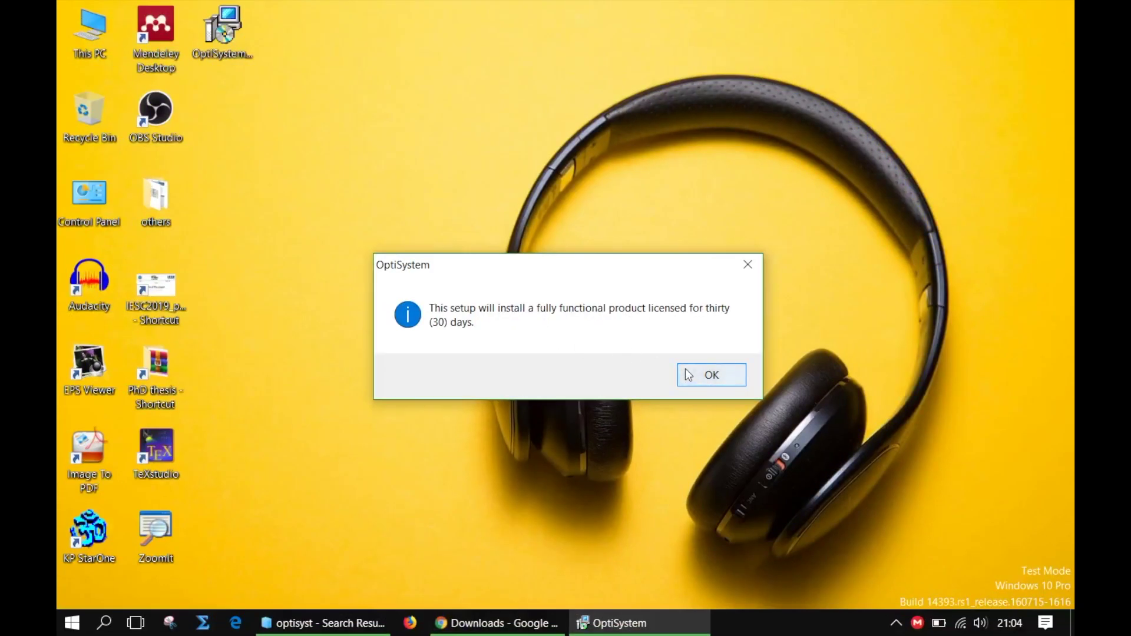
pyautogui.click(681, 376)
pyautogui.click(659, 452)
pyautogui.click(427, 402)
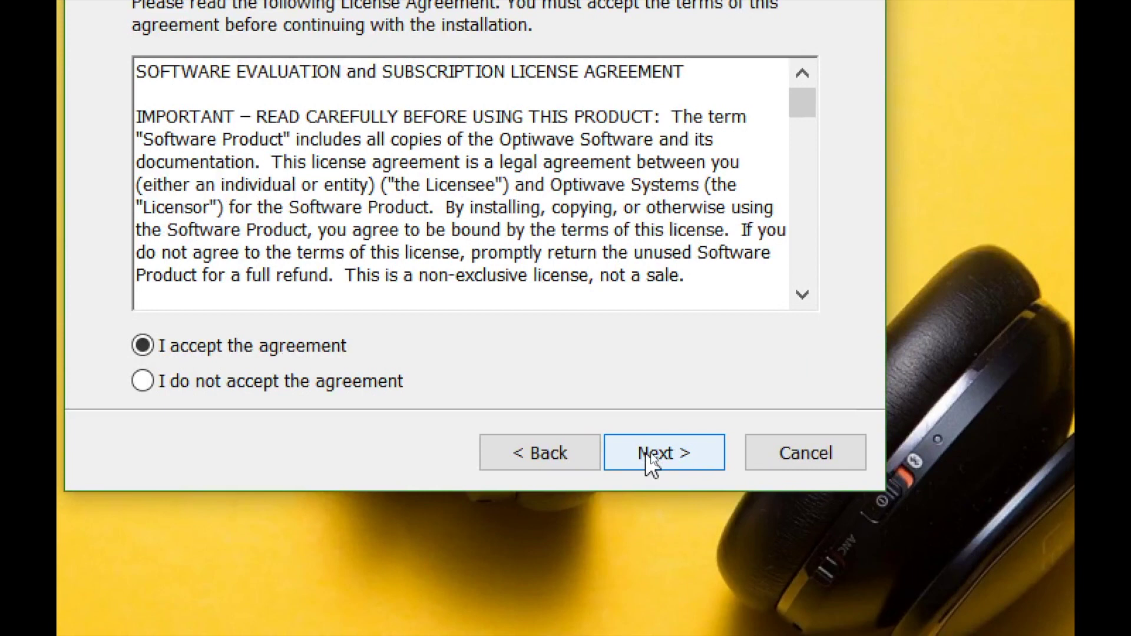
# Step: Keep the default install folder and include examples for the current user
pyautogui.click(650, 454)
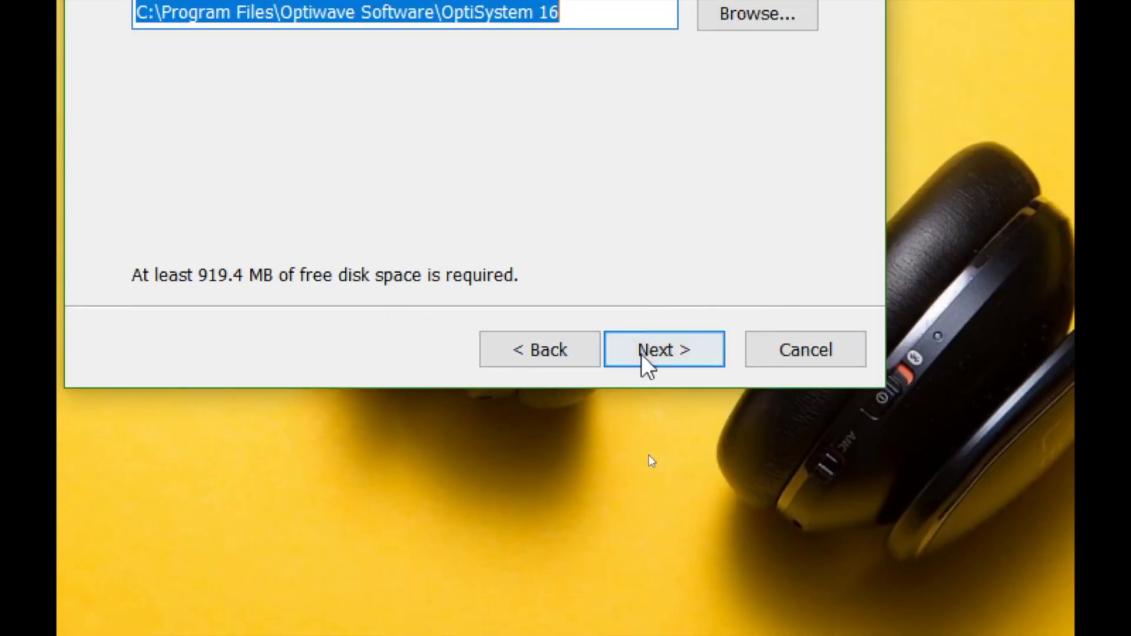
pyautogui.click(644, 359)
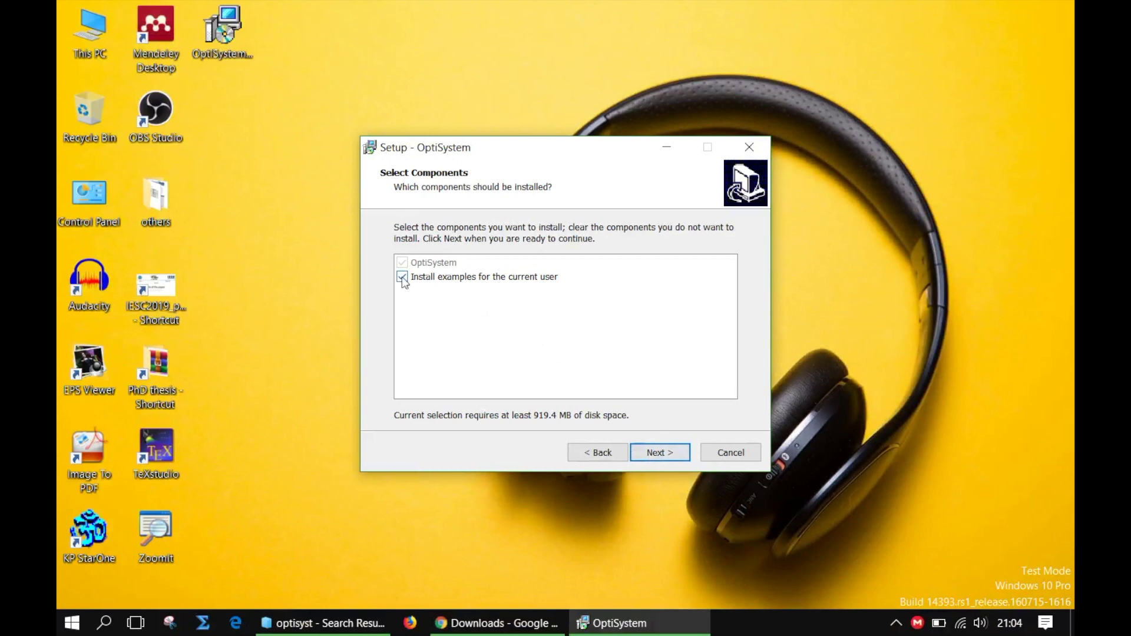
pyautogui.click(402, 277)
pyautogui.click(649, 454)
# Step: Begin the OptiSystem installation and wait while the progress bar fills
pyautogui.click(658, 454)
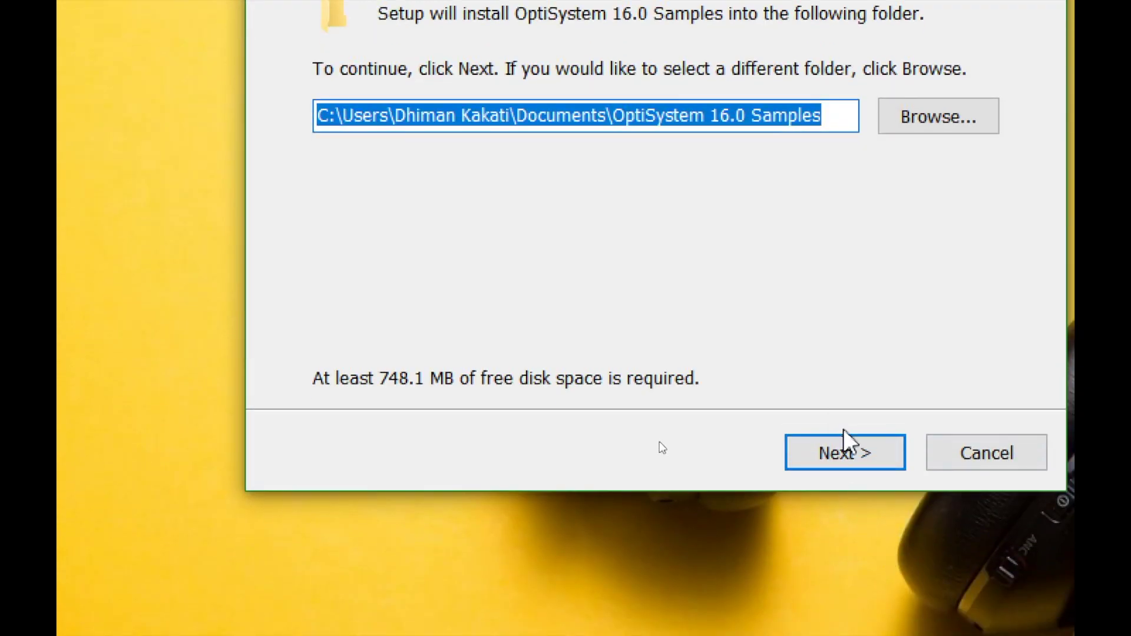
# Step: Install the OptiSystem 16.0 Samples to the Documents location and close both completion dialogs
pyautogui.click(846, 437)
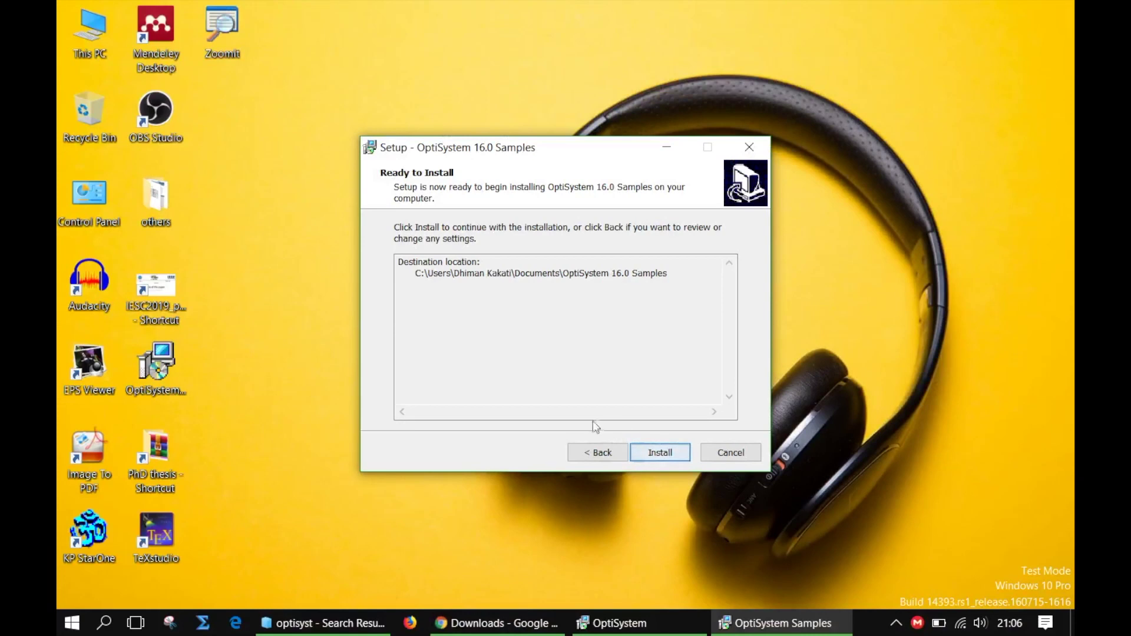
pyautogui.click(659, 452)
pyautogui.click(664, 452)
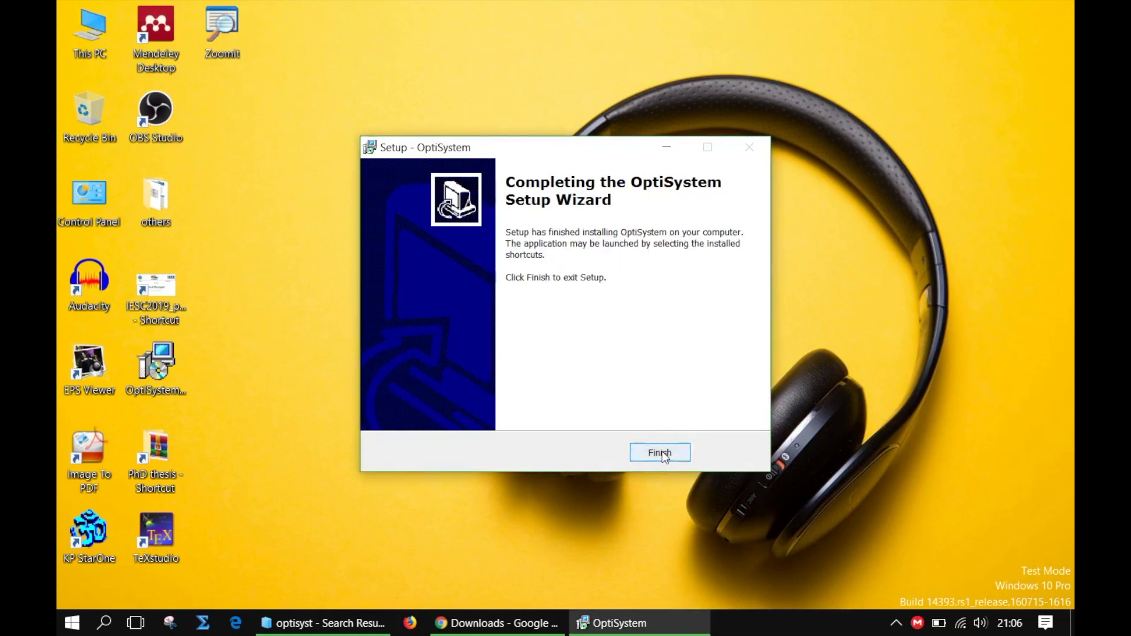
pyautogui.click(660, 453)
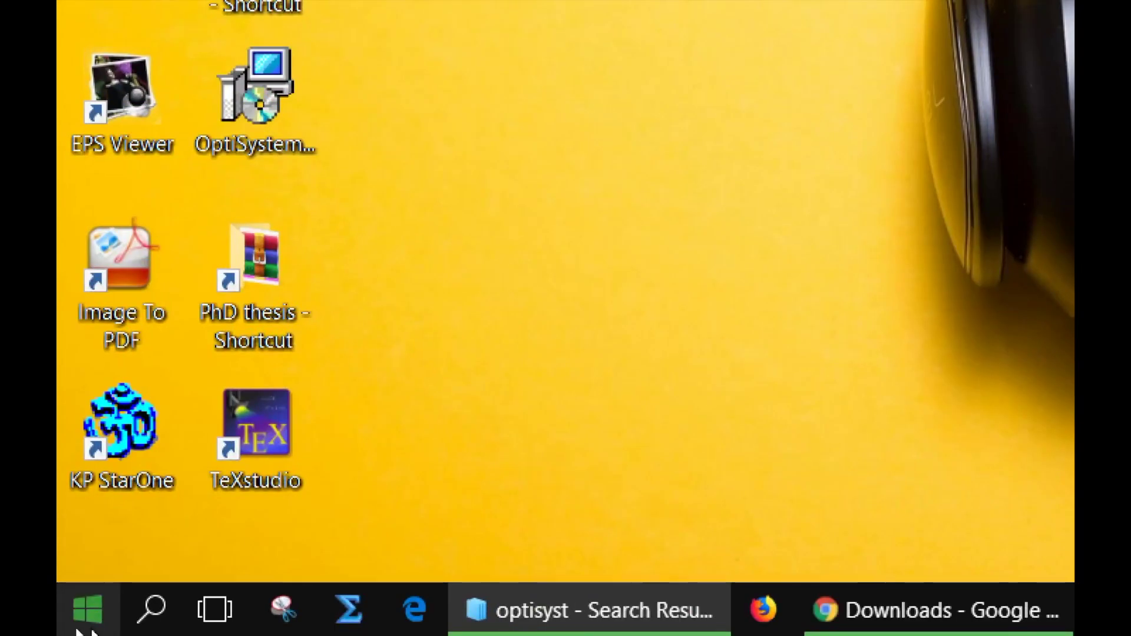
# Step: Start OptiSystem from the OptiSystem 16 folder in the Start menu app list
pyautogui.click(86, 630)
pyautogui.scroll(-2, 109, 511)
pyautogui.scroll(-3, 106, 516)
pyautogui.scroll(-2, 106, 516)
pyautogui.scroll(-2, 106, 516)
pyautogui.scroll(-1, 113, 493)
pyautogui.scroll(-1, 112, 493)
pyautogui.scroll(-2, 112, 493)
pyautogui.scroll(-2, 112, 492)
pyautogui.scroll(-1, 149, 452)
pyautogui.scroll(-3, 148, 452)
pyautogui.scroll(-2, 148, 451)
pyautogui.scroll(-2, 156, 420)
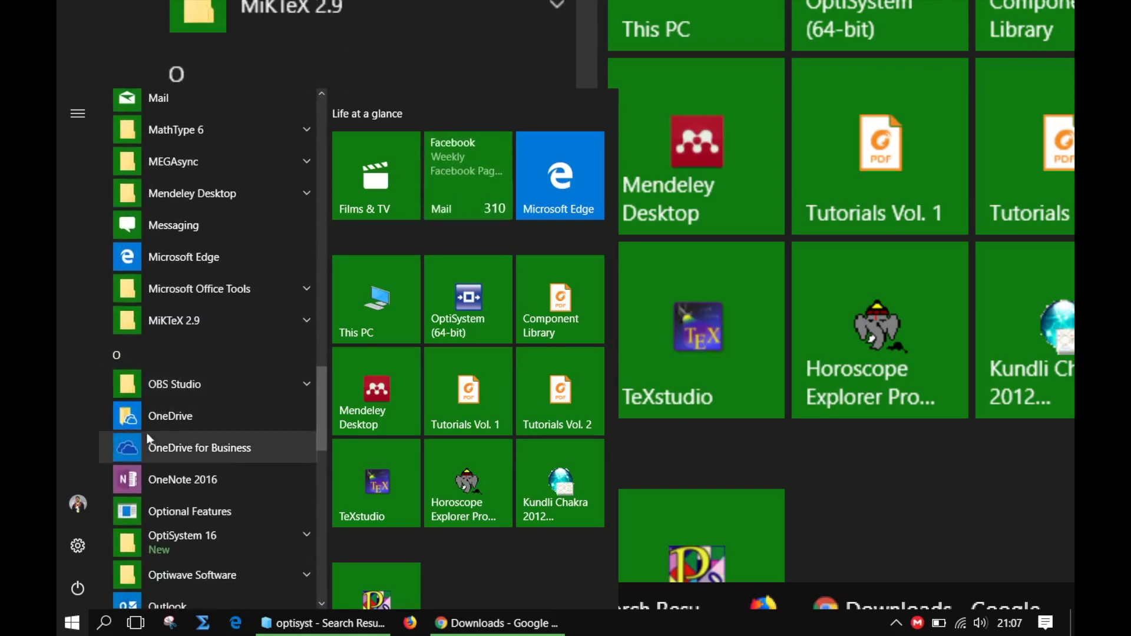
pyautogui.scroll(-2, 176, 516)
pyautogui.click(170, 443)
pyautogui.click(145, 501)
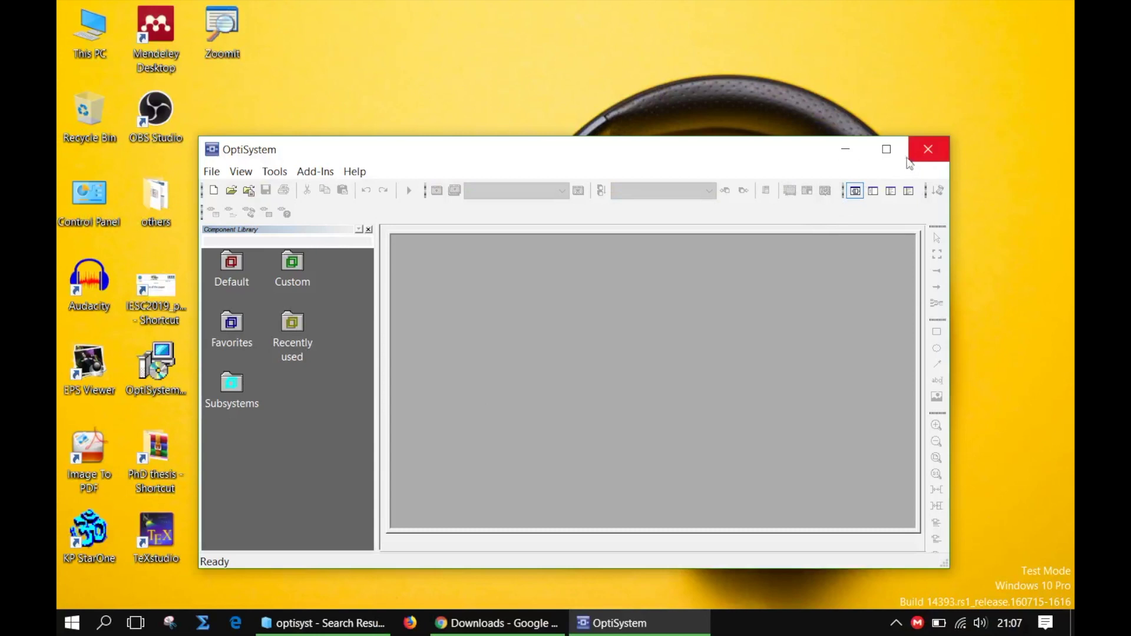
# Step: Maximize OptiSystem, widen the Component Library, then create and close Project1
pyautogui.click(886, 149)
pyautogui.moveTo(236, 152); pyautogui.dragTo(270, 150)
pyautogui.click(71, 48)
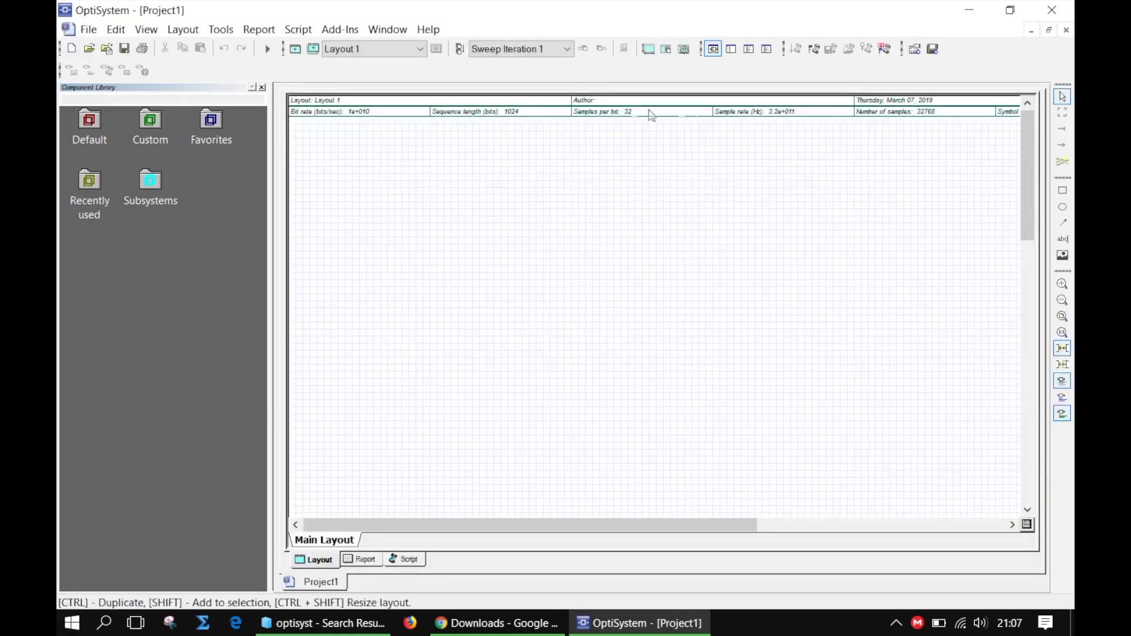
pyautogui.click(1068, 30)
pyautogui.click(554, 356)
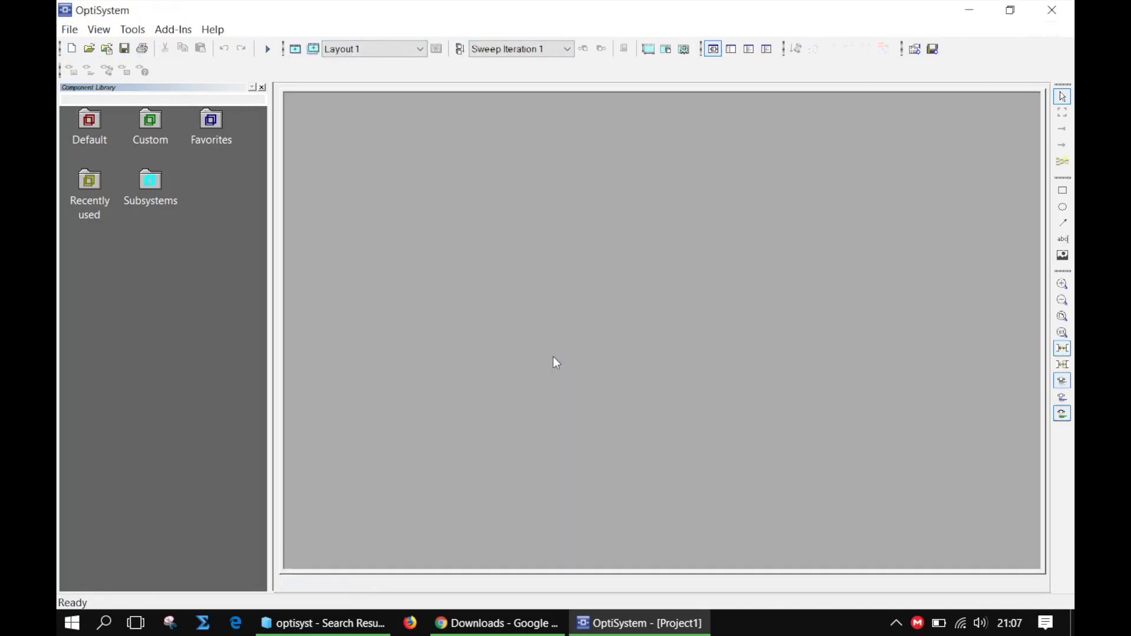
# Step: View the Advanced modulation systems and Optical wireless sample folders in the Open dialog
pyautogui.click(112, 49)
pyautogui.scroll(-1, 305, 291)
pyautogui.scroll(1, 314, 292)
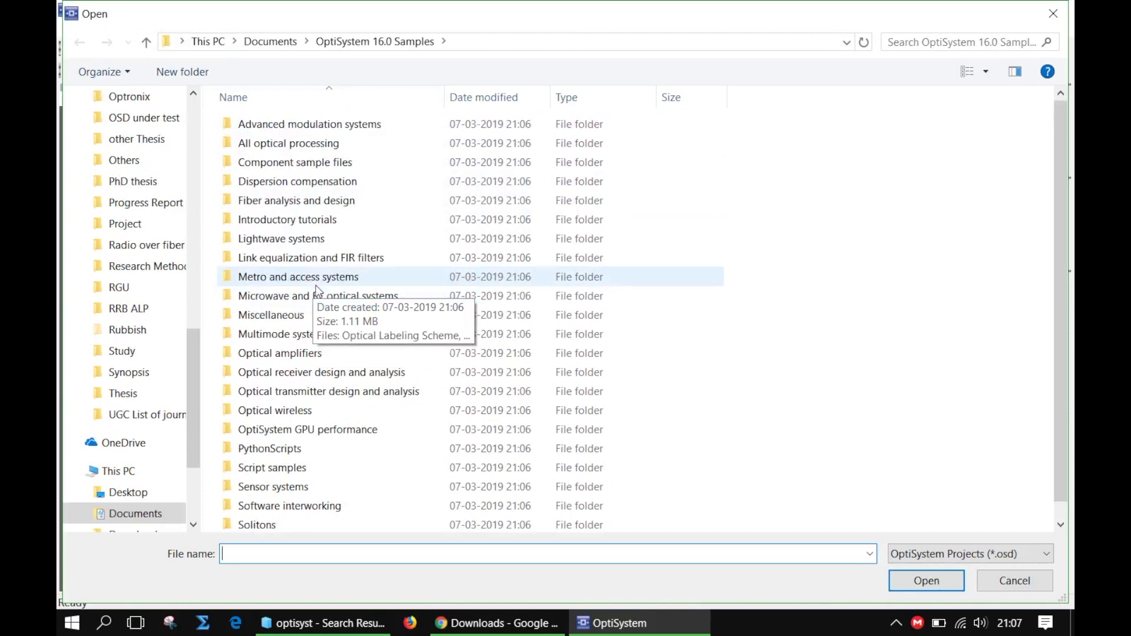
pyautogui.doubleClick(309, 124)
pyautogui.click(147, 42)
pyautogui.scroll(-1, 575, 352)
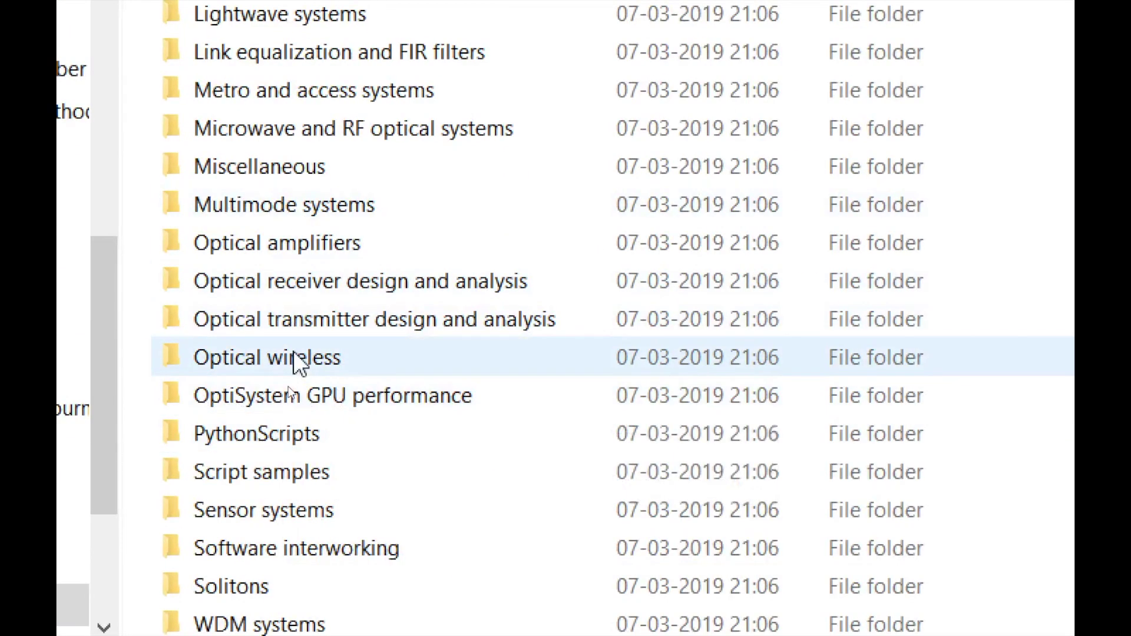
pyautogui.doubleClick(295, 357)
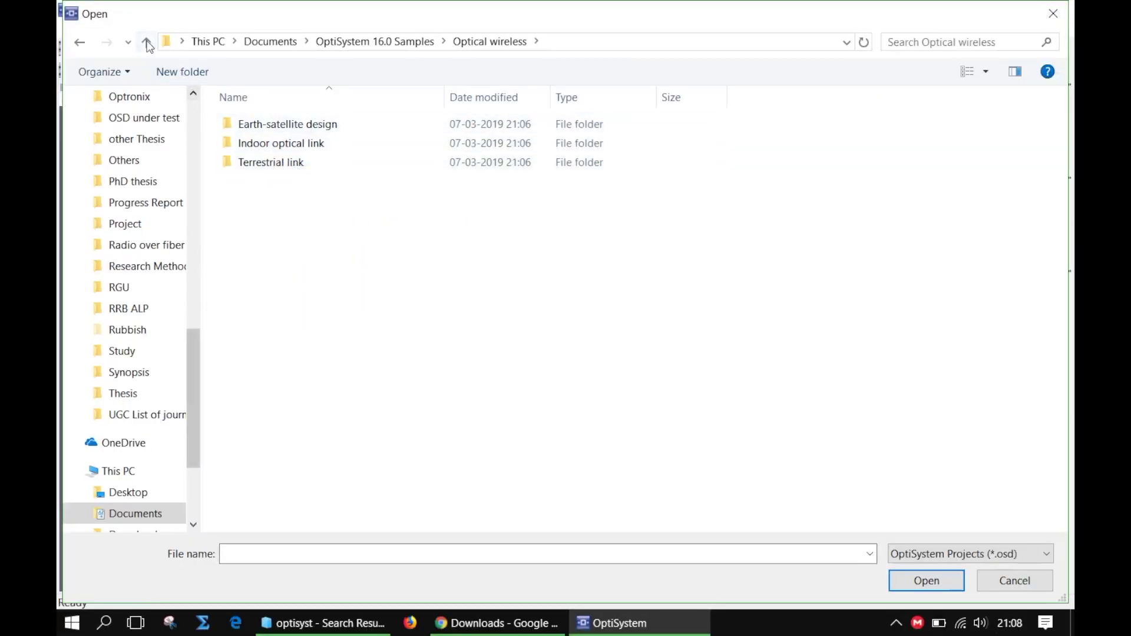
# Step: Return to the Samples folder and expand the OptiSystem 16 Start menu shortcuts
pyautogui.click(147, 43)
pyautogui.scroll(-3, 220, 519)
pyautogui.scroll(-3, 223, 503)
pyautogui.scroll(-3, 204, 487)
pyautogui.scroll(-3, 205, 464)
pyautogui.scroll(-2, 195, 456)
pyautogui.scroll(-2, 188, 447)
pyautogui.scroll(-3, 187, 436)
pyautogui.scroll(-3, 187, 431)
pyautogui.scroll(-3, 187, 425)
pyautogui.click(226, 439)
pyautogui.scroll(-3, 213, 392)
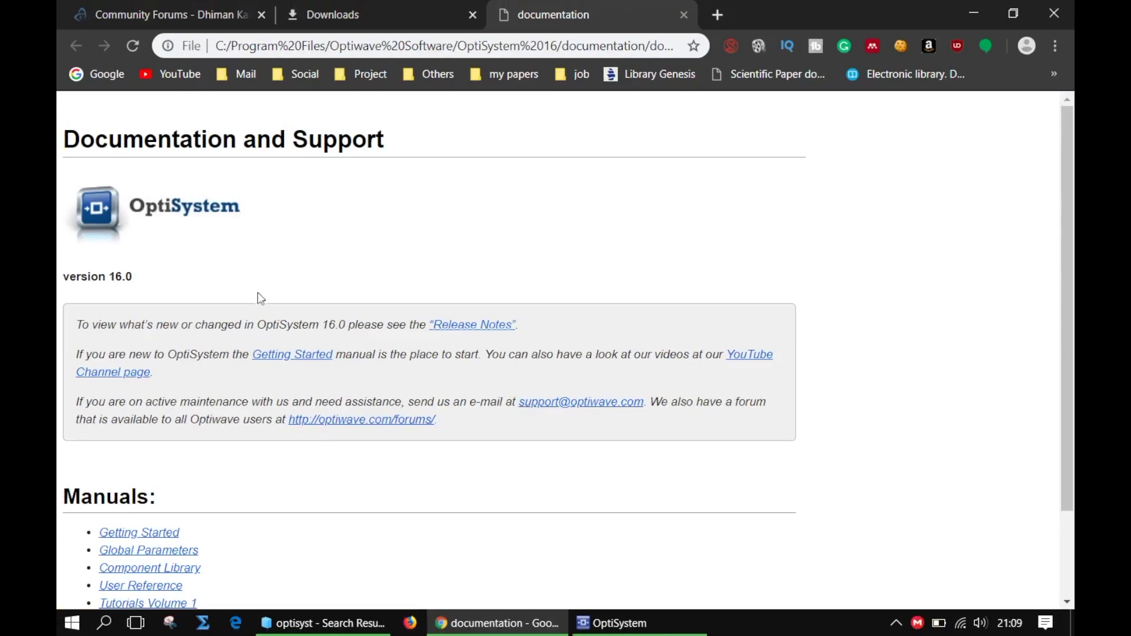
pyautogui.scroll(-2, 246, 294)
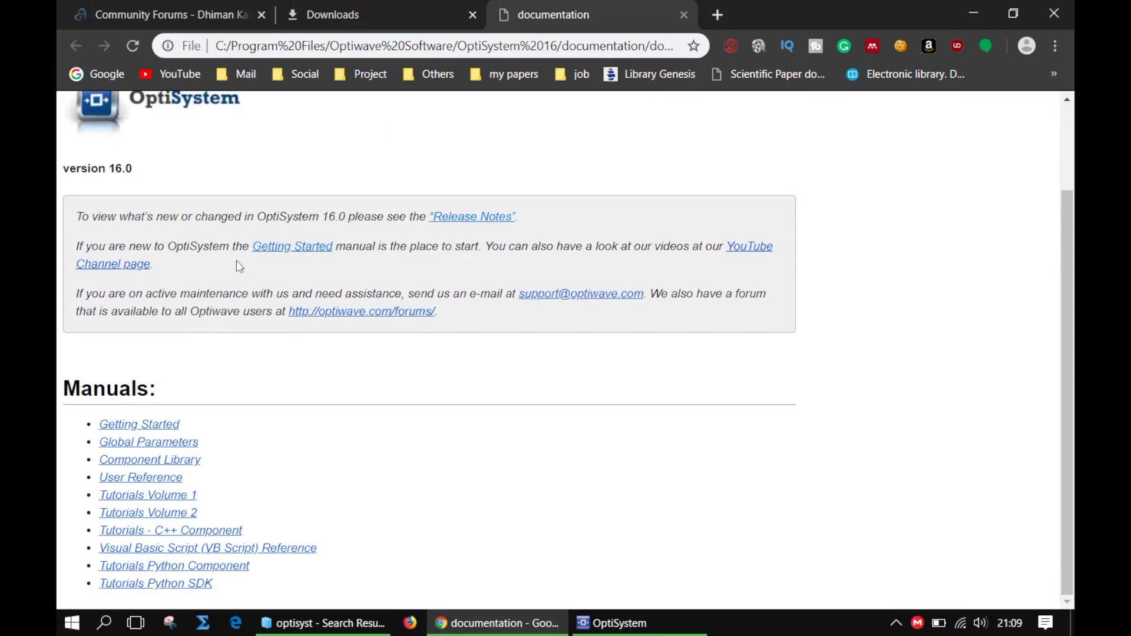